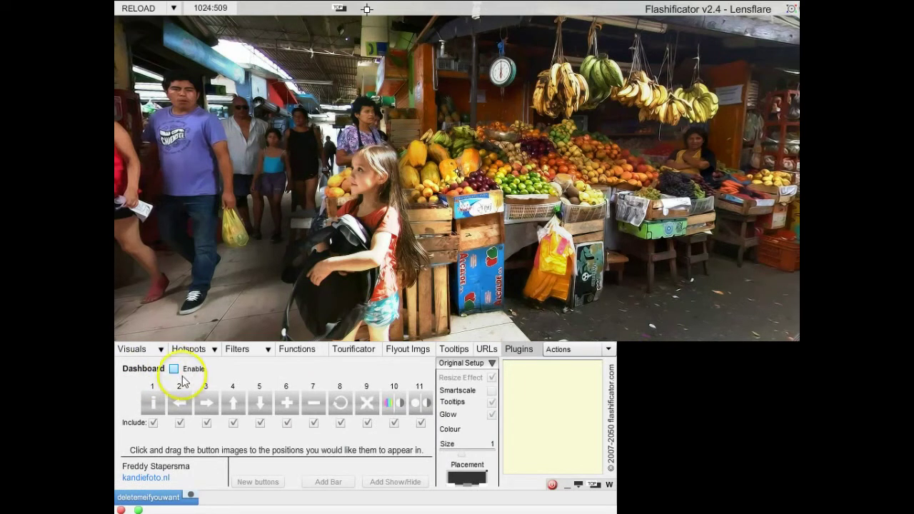
- Enable the Dashboard plugin and set its button size value to 2.1
click(178, 372)
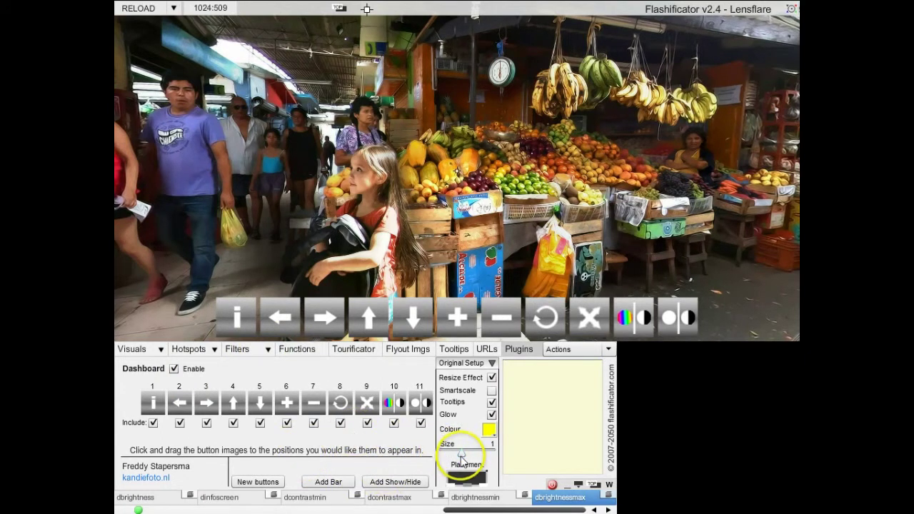
drag(463, 457, 488, 464)
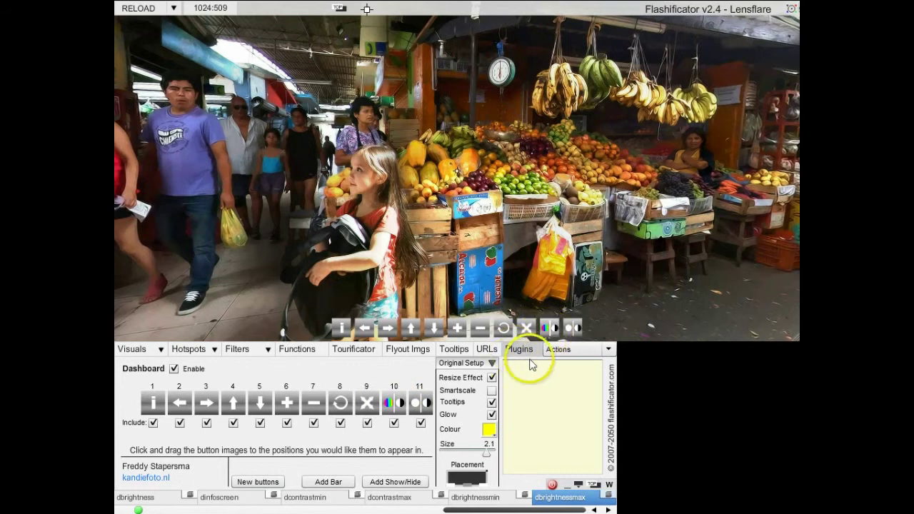
- Try the contrast button in position 4 of the dashboard order and return it to position 10
drag(373, 407, 236, 405)
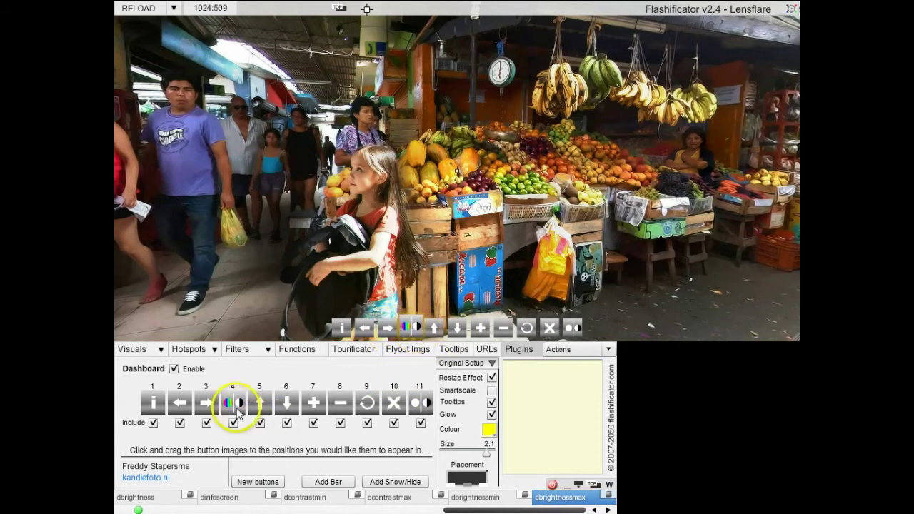
drag(237, 407, 393, 404)
- Exclude the contrast, brightness and info buttons (10, 11 and 1) from the dashboard
click(394, 424)
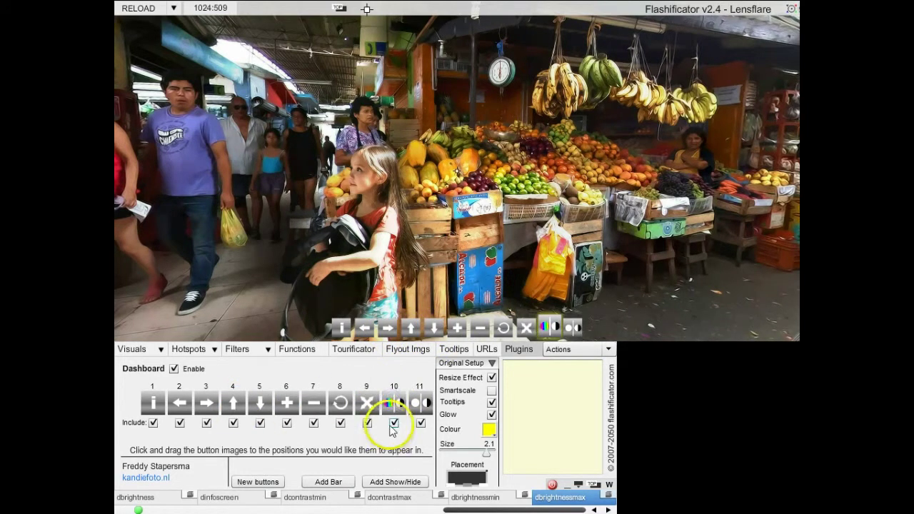
click(421, 424)
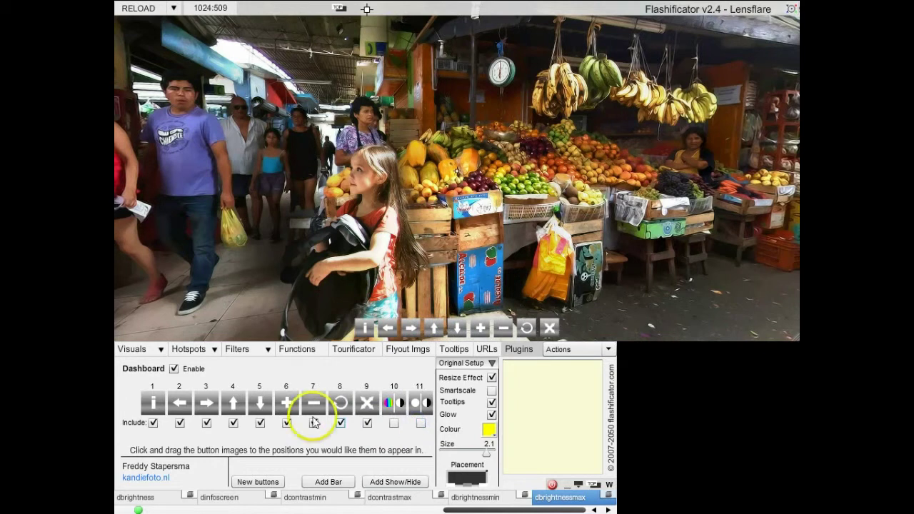
click(153, 424)
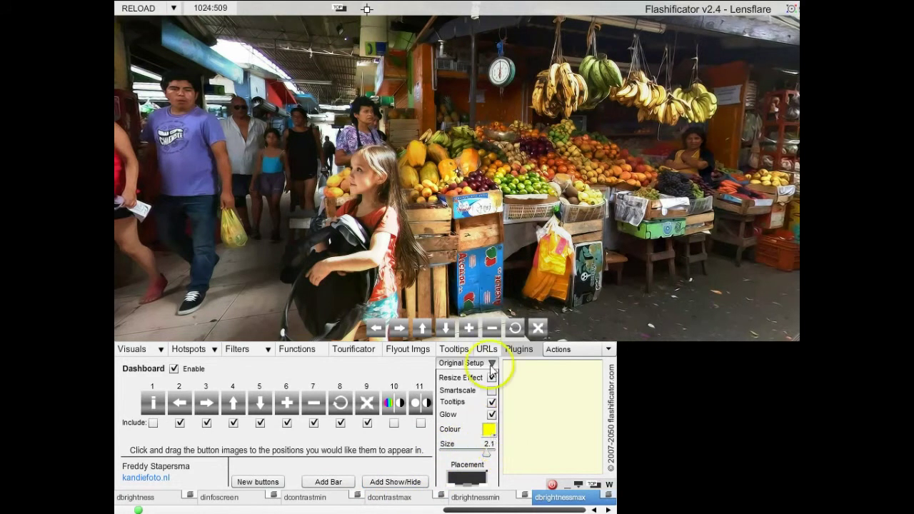
- Change the dashboard colour to green with Resize Effect turned off, and reload the panorama
click(489, 429)
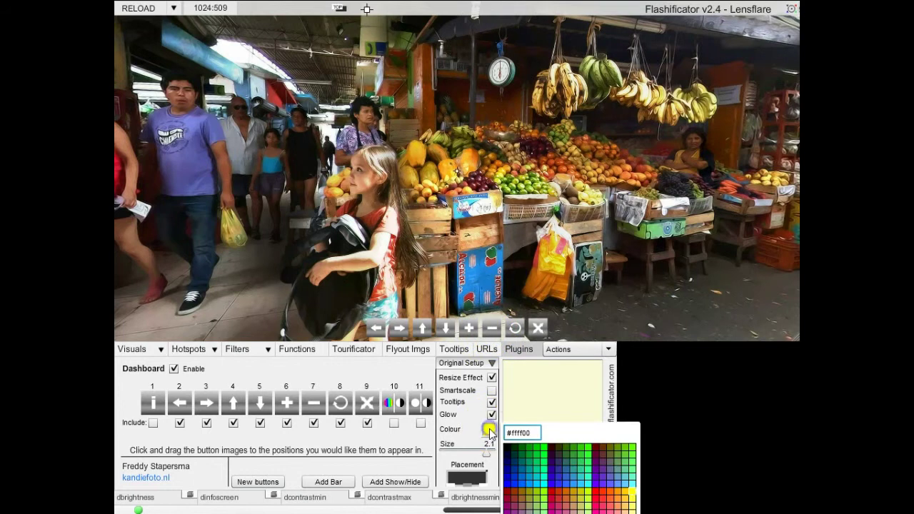
click(542, 450)
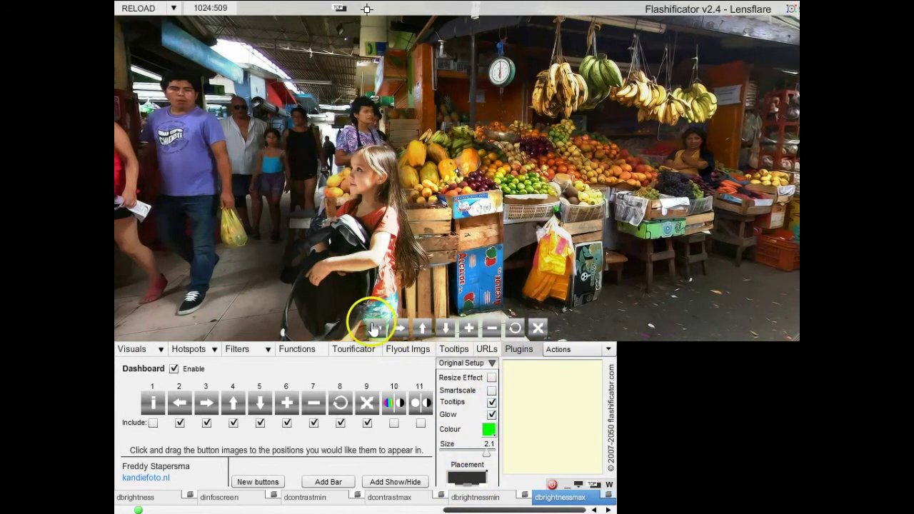
click(136, 8)
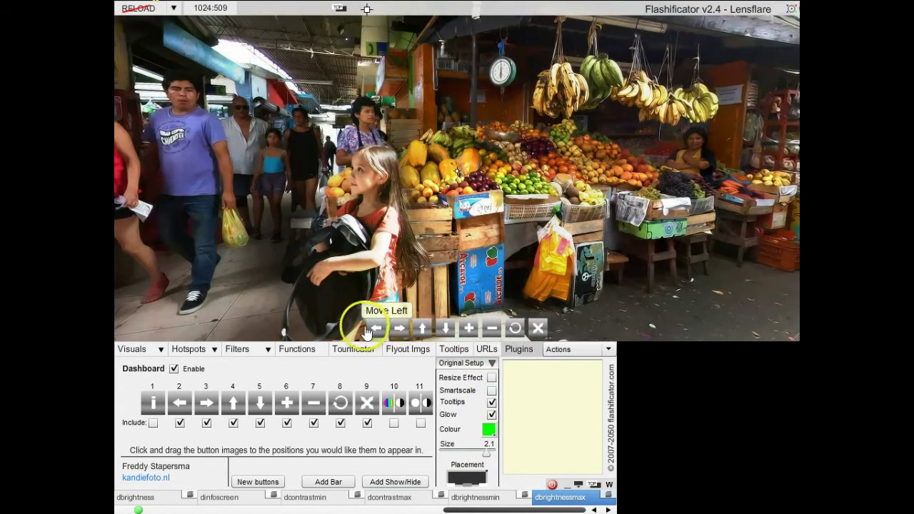
- Replace the dashboard button images with those from the HomemadeGolden folder in Flashificator Resources/dashboards, and set the size value to 1
click(257, 483)
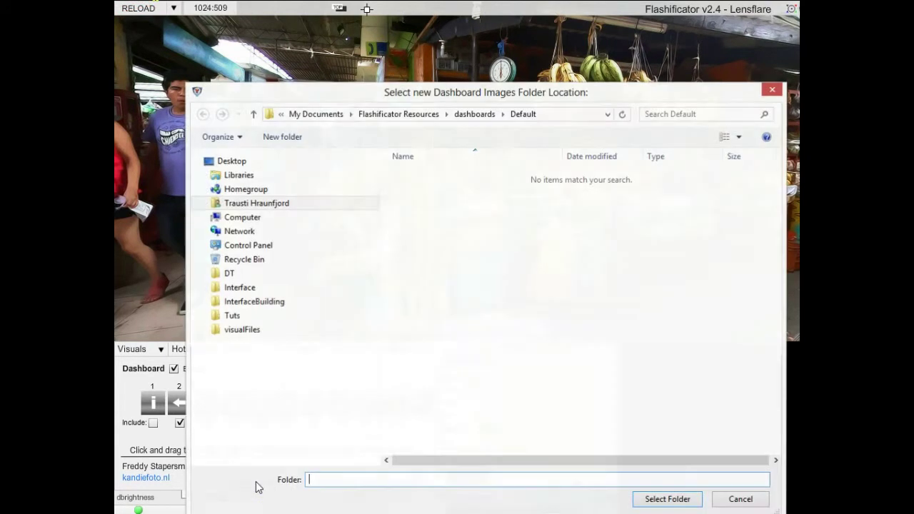
click(218, 207)
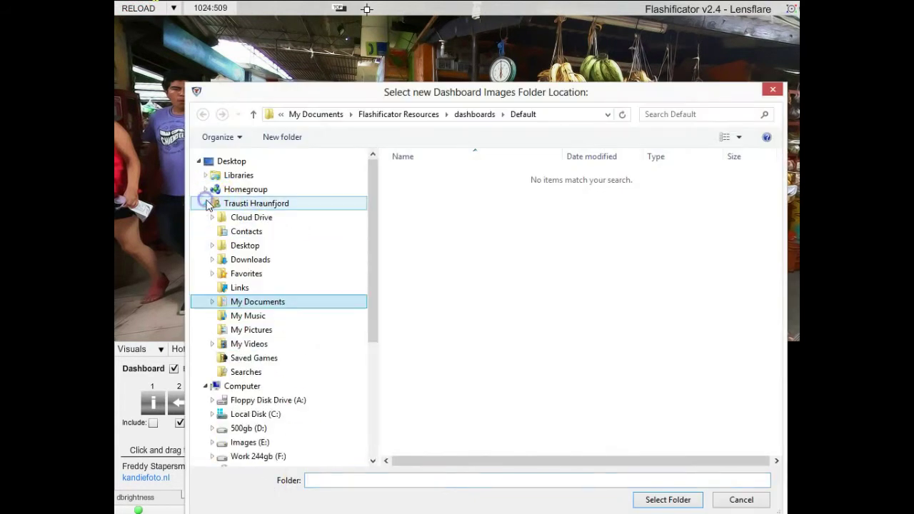
click(213, 303)
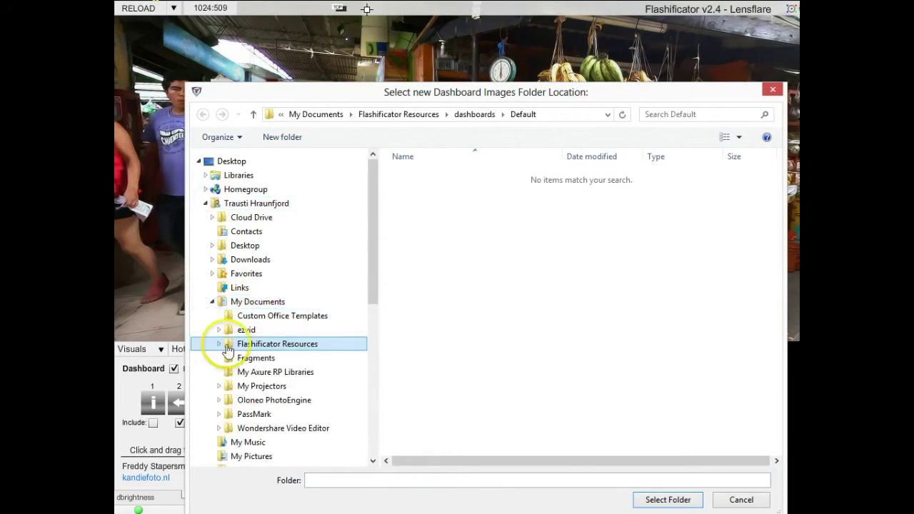
click(242, 347)
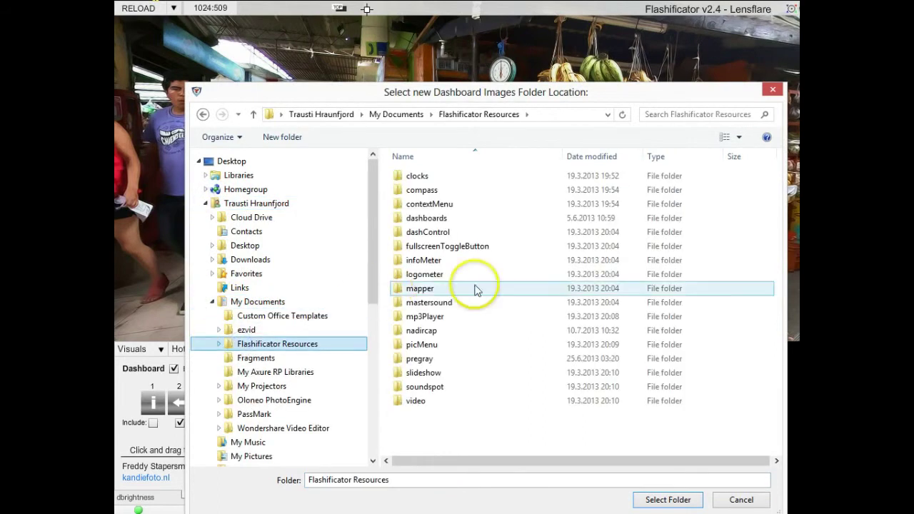
click(404, 221)
double_click(405, 222)
double_click(428, 212)
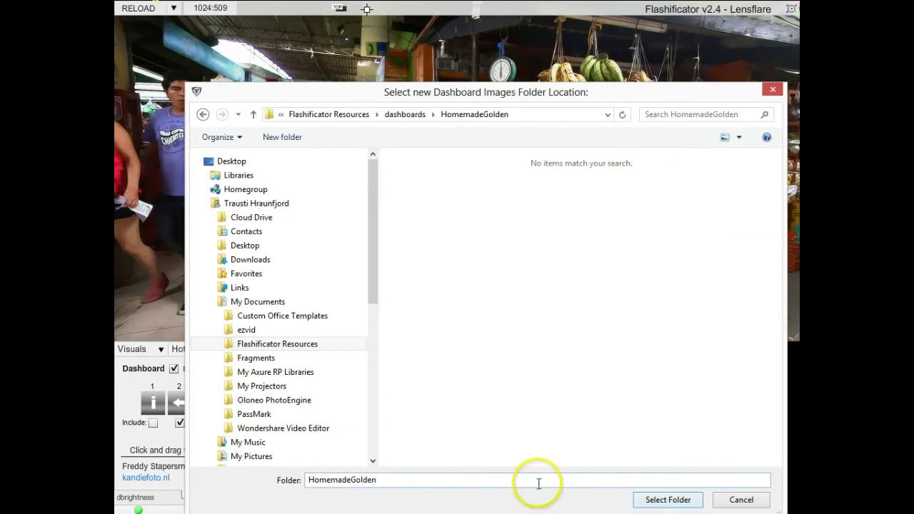
click(671, 500)
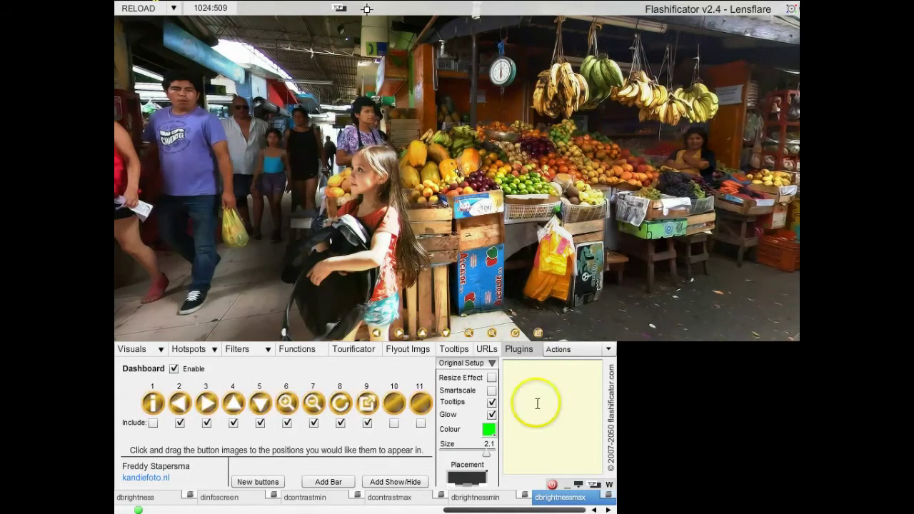
drag(488, 458, 462, 466)
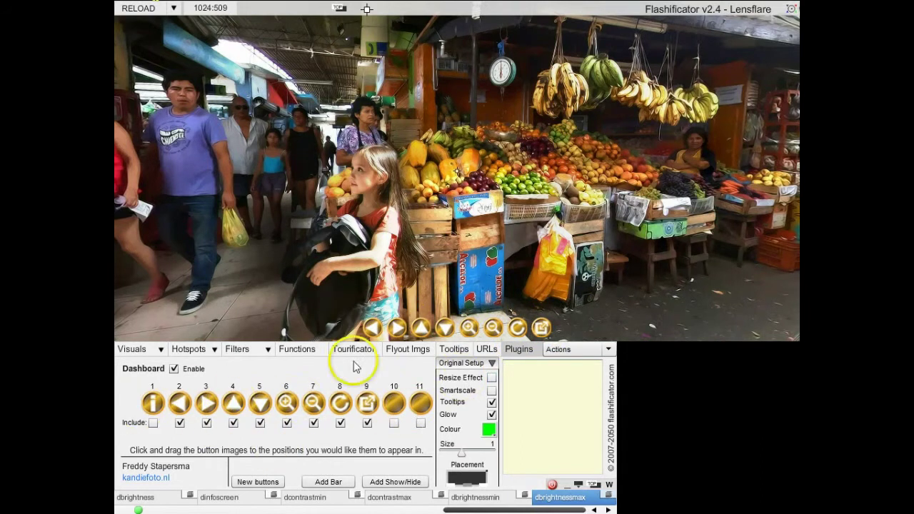
- Look at the folder chooser for new button images and review the numbered button functions of the original setup
click(256, 482)
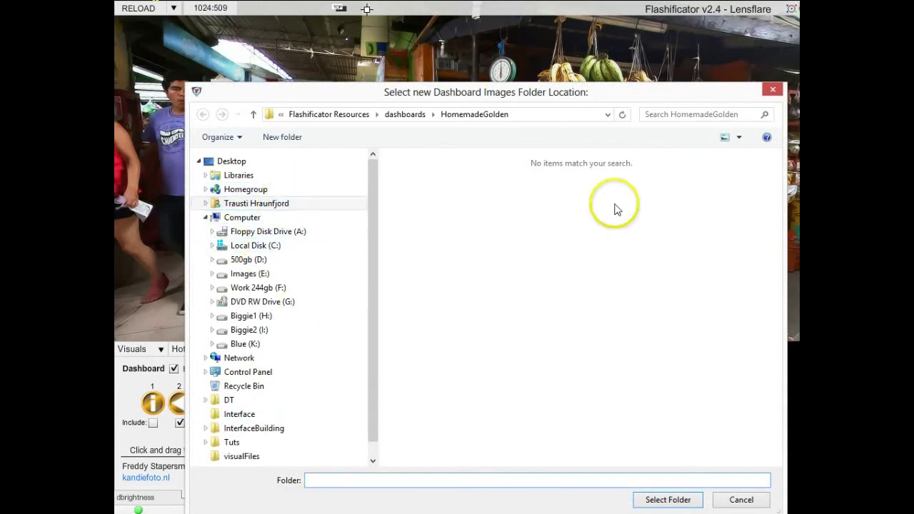
click(772, 89)
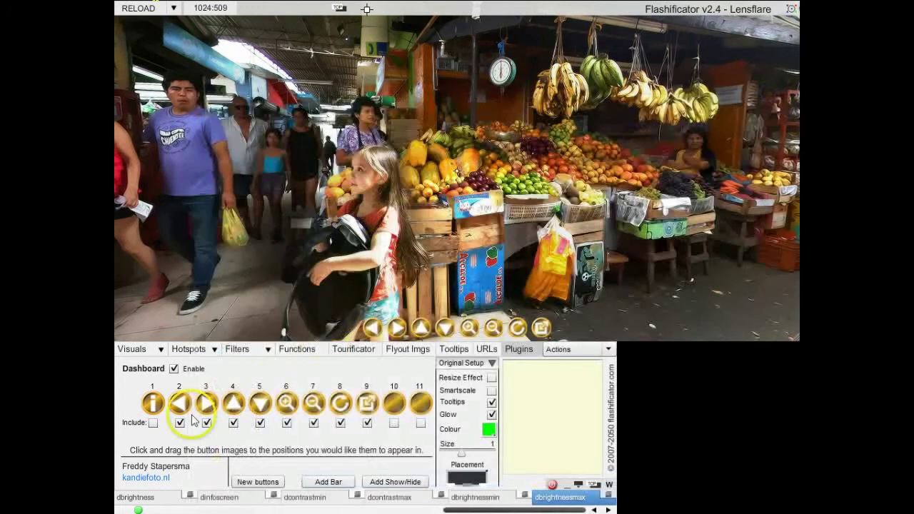
click(490, 363)
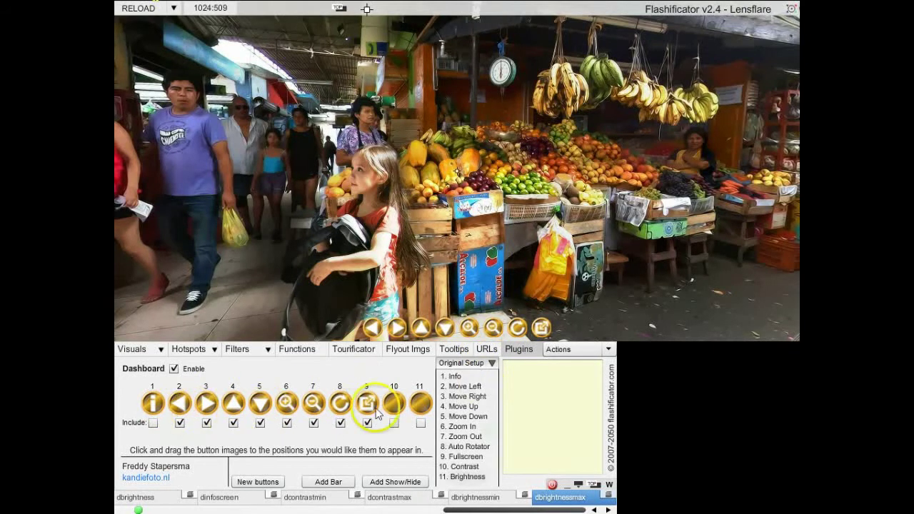
click(491, 364)
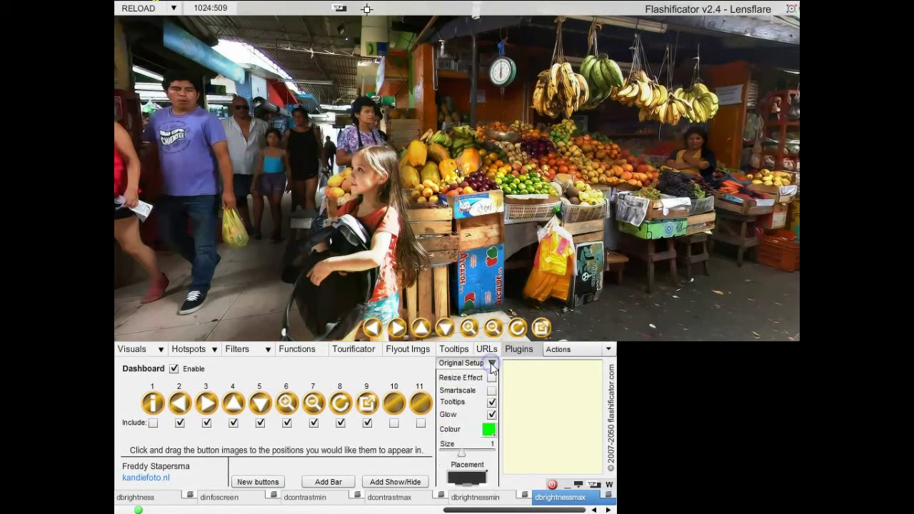
click(493, 363)
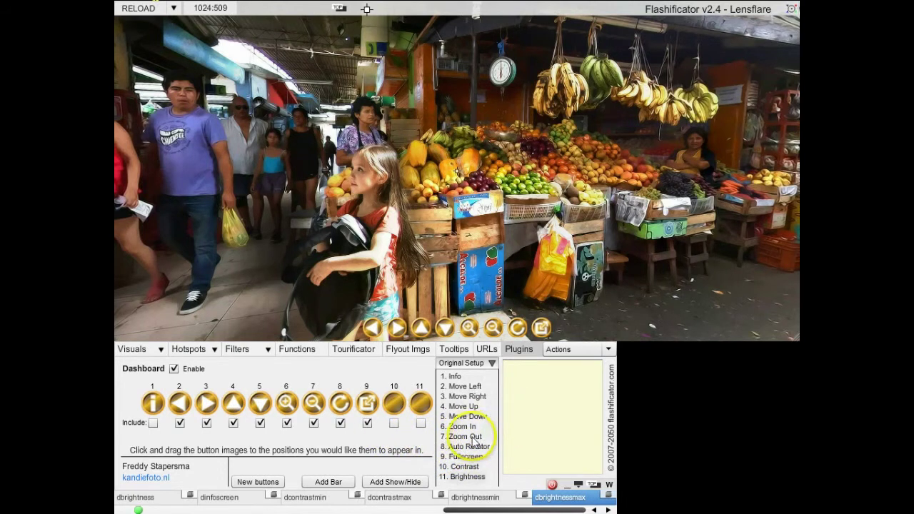
click(500, 400)
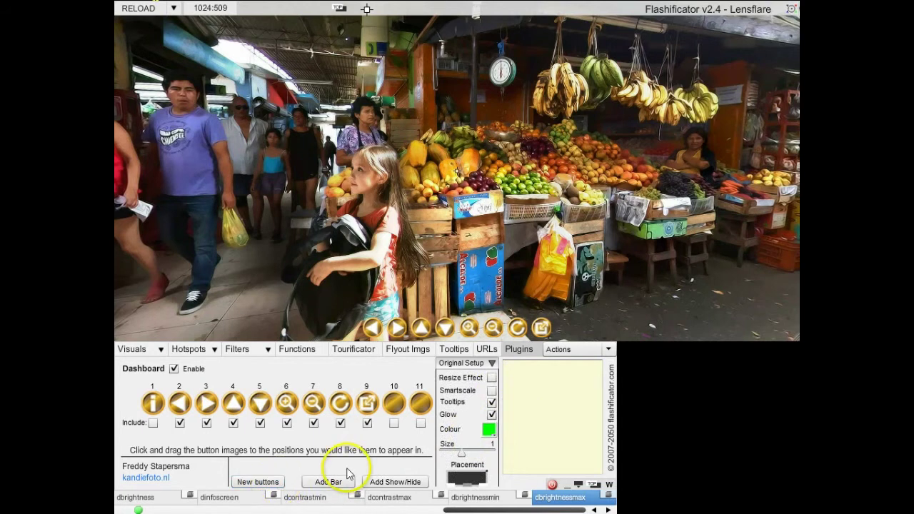
- Place the dashboard buttons in the bottom-right corner of the panorama and add a background bar behind them
click(450, 487)
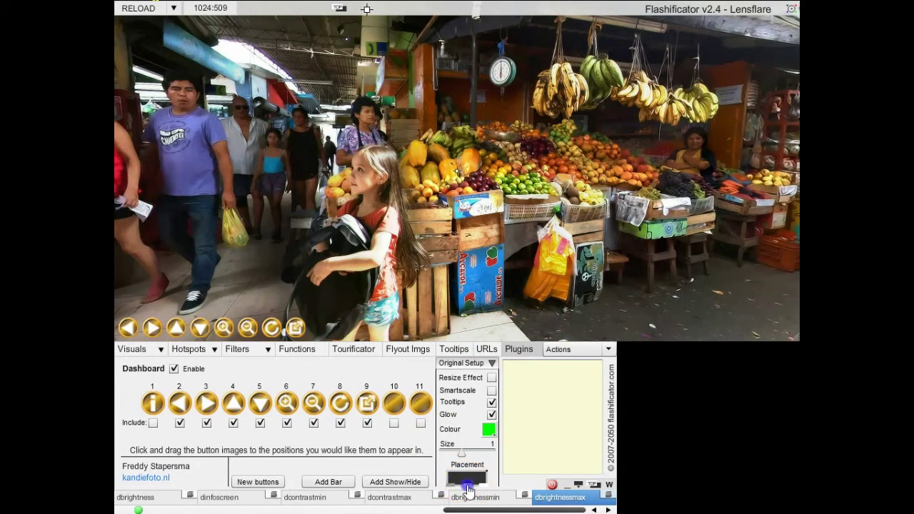
click(484, 488)
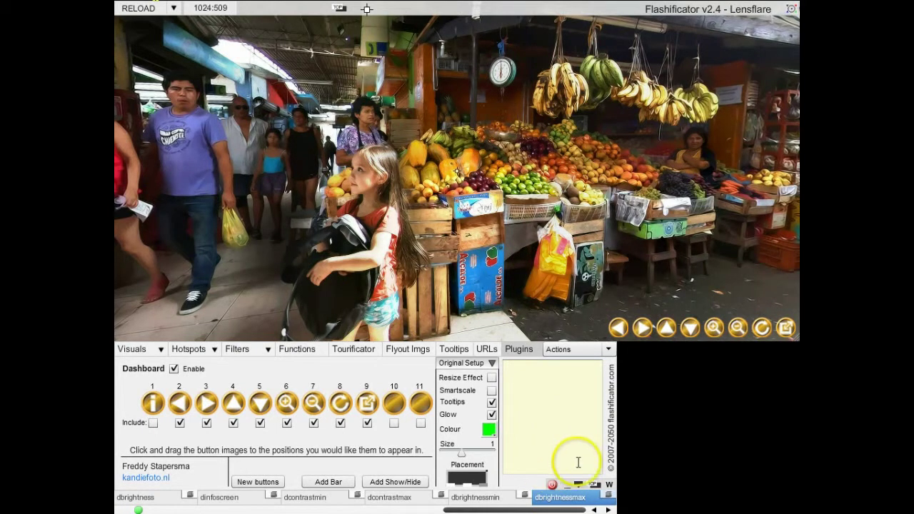
click(328, 482)
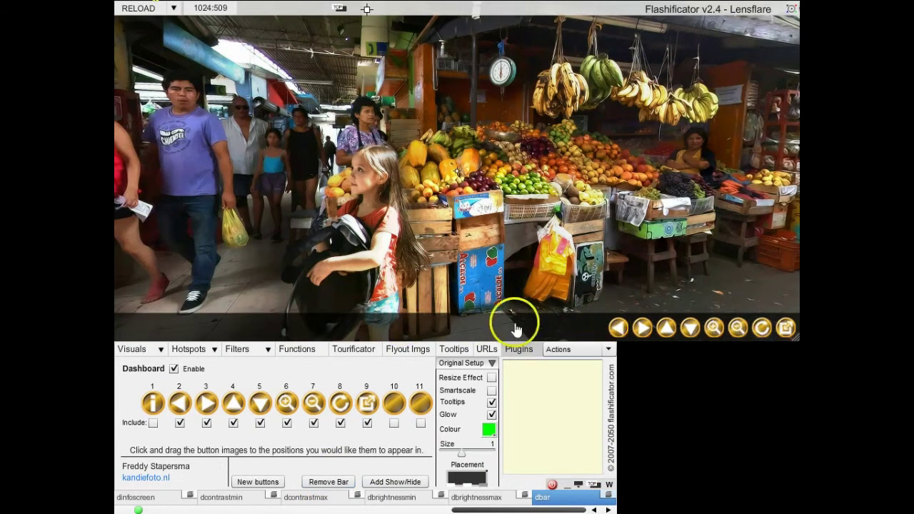
- Add a show/hide toggle to the dashboard, remove it, and add it again with the Dynamic option enabled
click(405, 484)
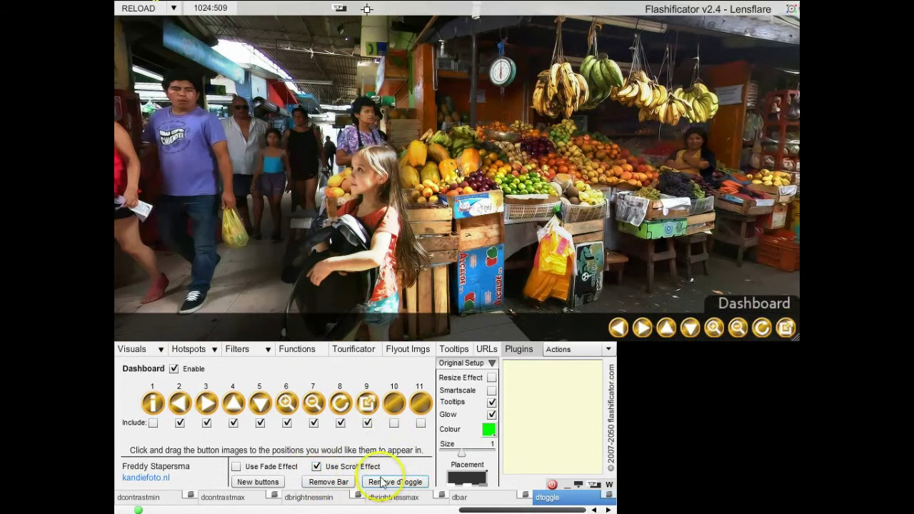
click(405, 485)
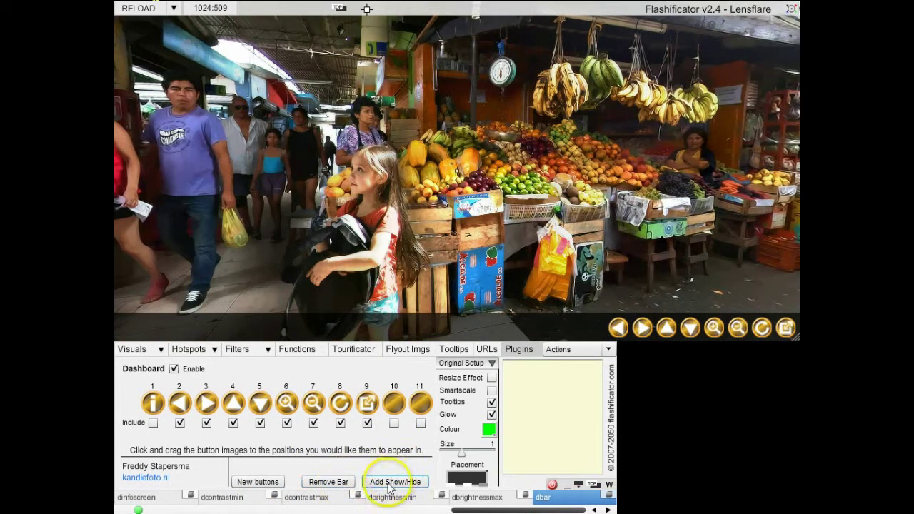
click(406, 483)
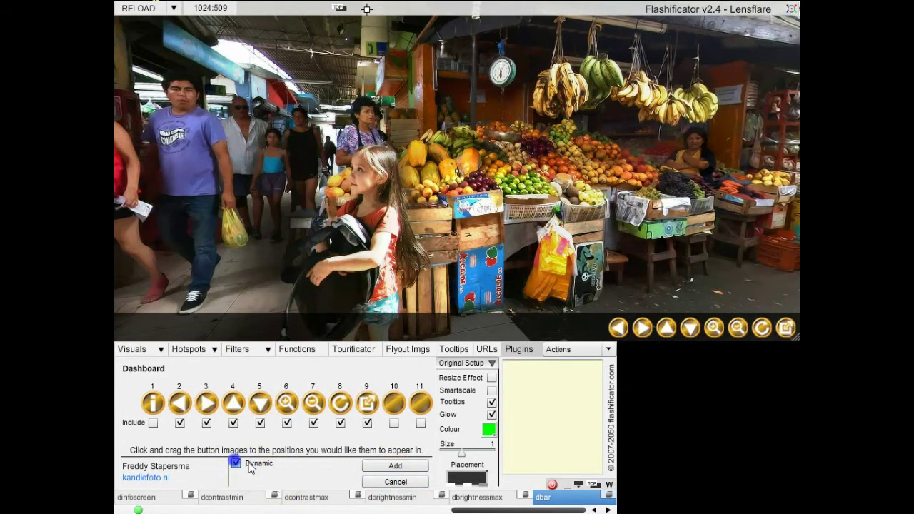
click(403, 470)
- Test the Dashboard toggle in the panorama by hiding and showing the bar and its buttons
click(760, 303)
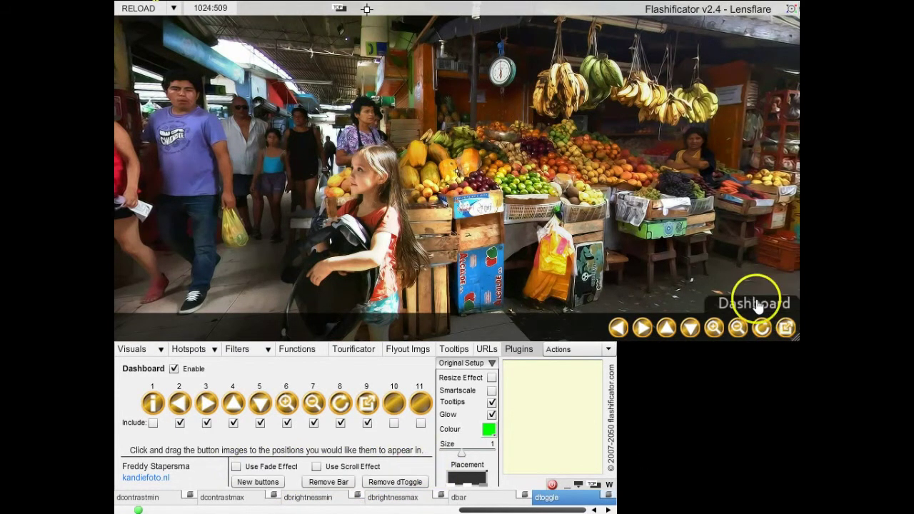
click(771, 304)
click(772, 305)
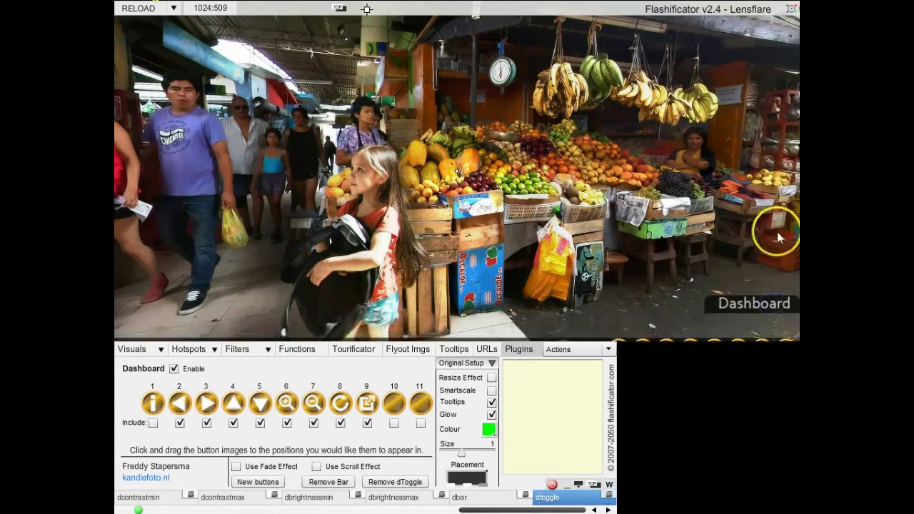
click(747, 306)
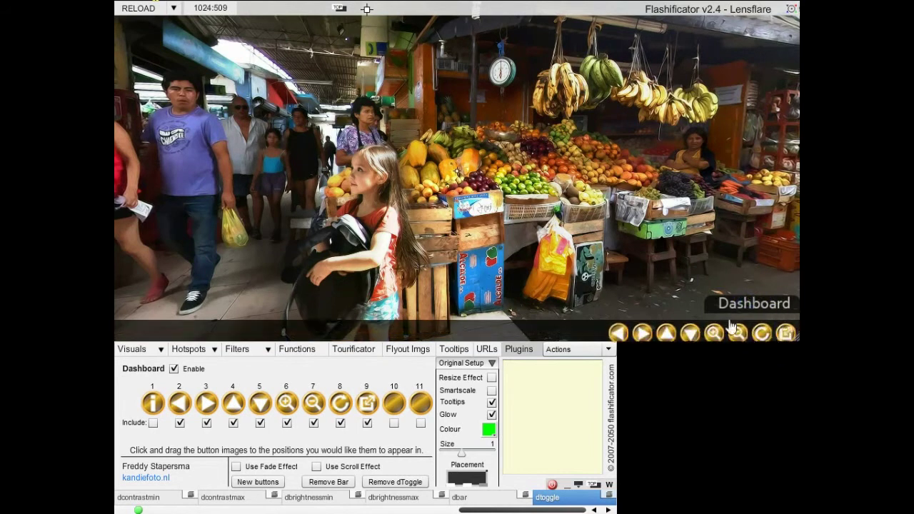
- Switch the status marker of the dtoggle, dbar, dbrightnessmax and dbrightnessmin dashboard hotspots from the stacked to the round state
click(583, 502)
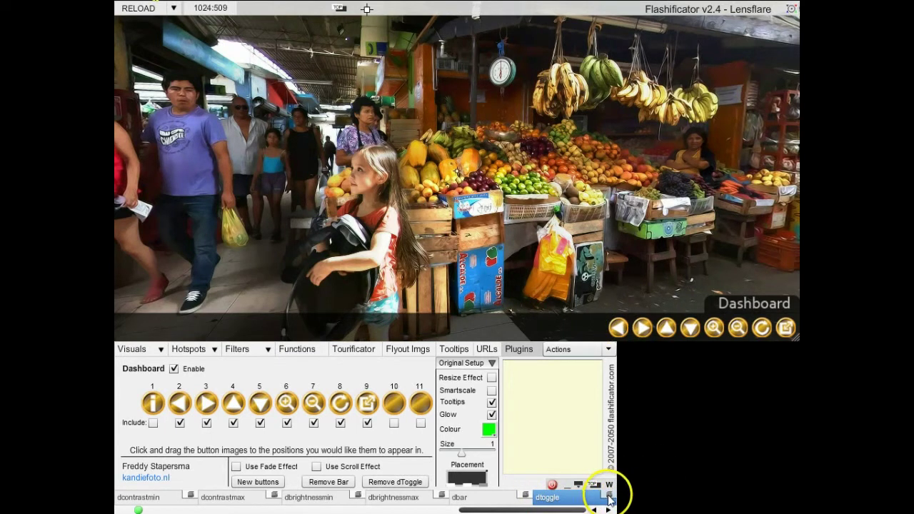
drag(559, 508, 587, 510)
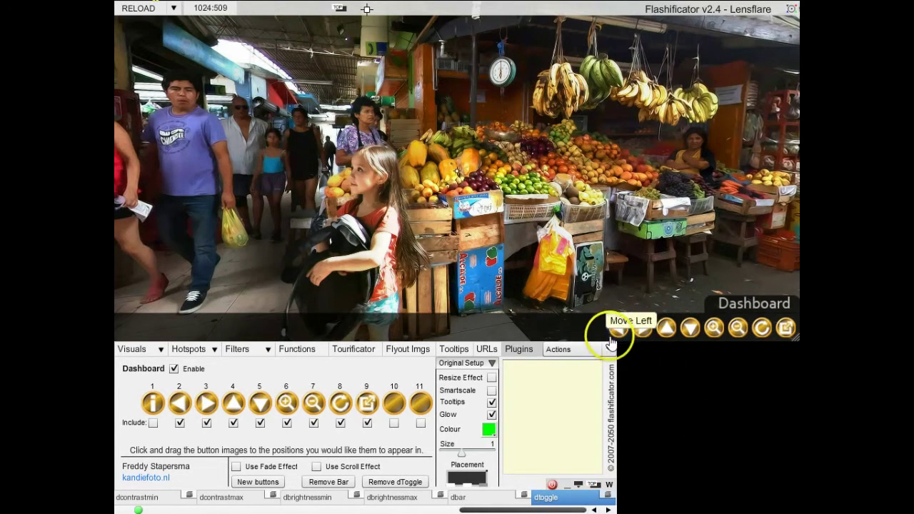
click(609, 494)
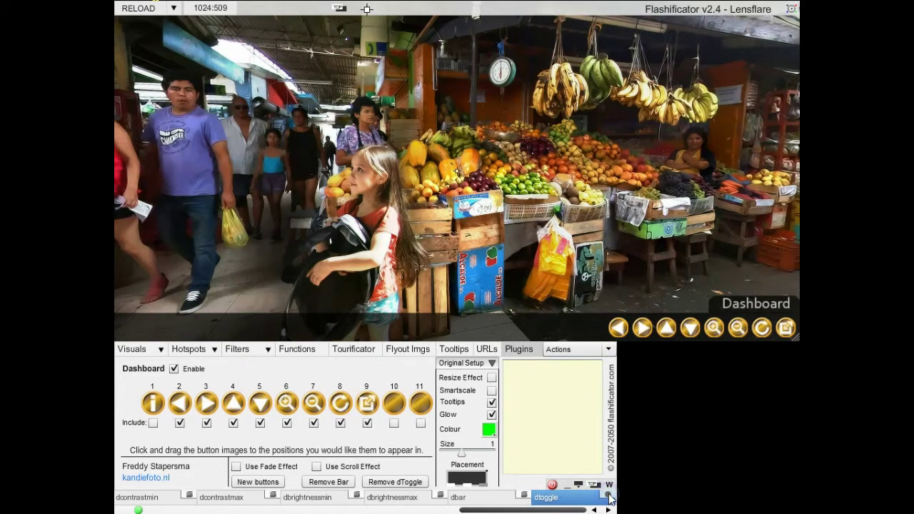
click(492, 500)
click(440, 495)
click(336, 499)
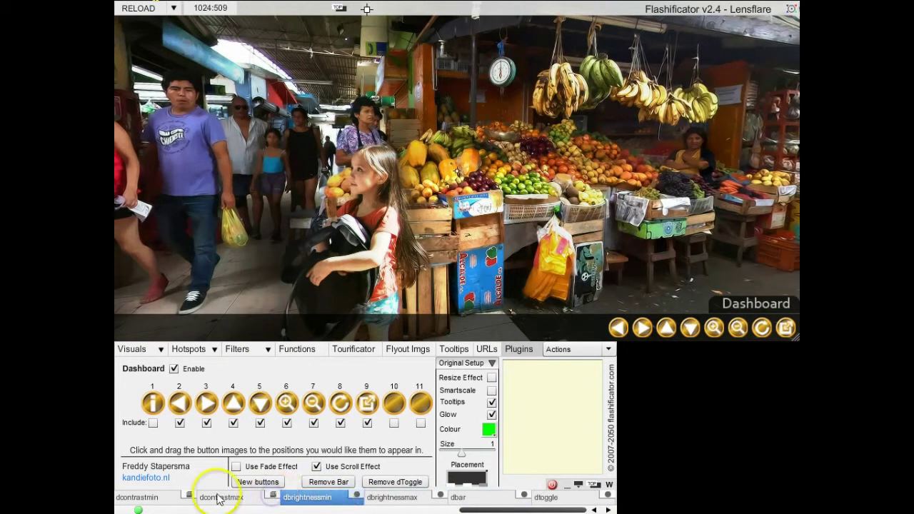
- Switch the status markers of the dashboard hotspots from dcontrastmax back through dzoomin to the round state
drag(479, 510, 399, 511)
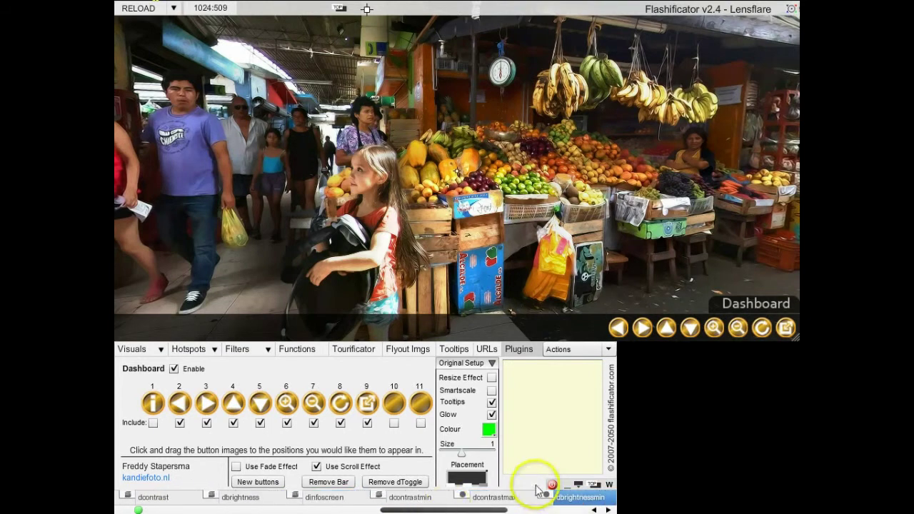
click(295, 497)
click(210, 496)
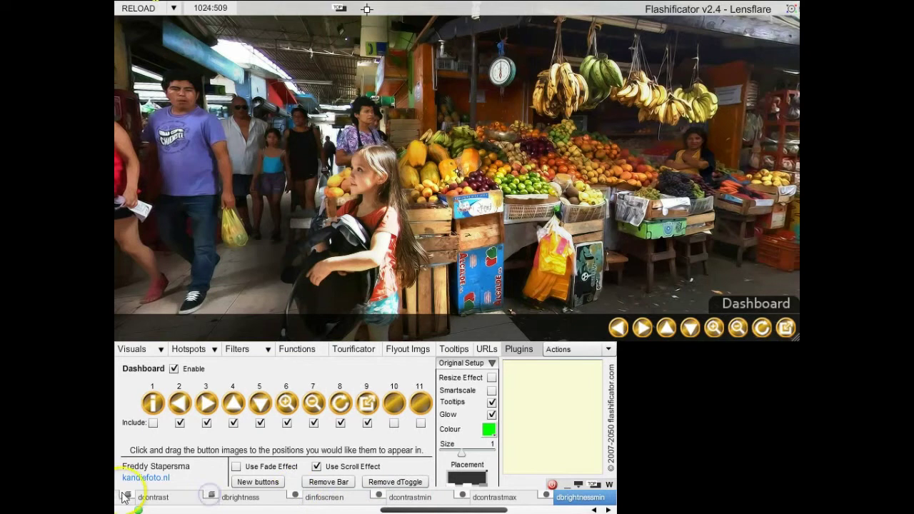
drag(455, 510, 334, 509)
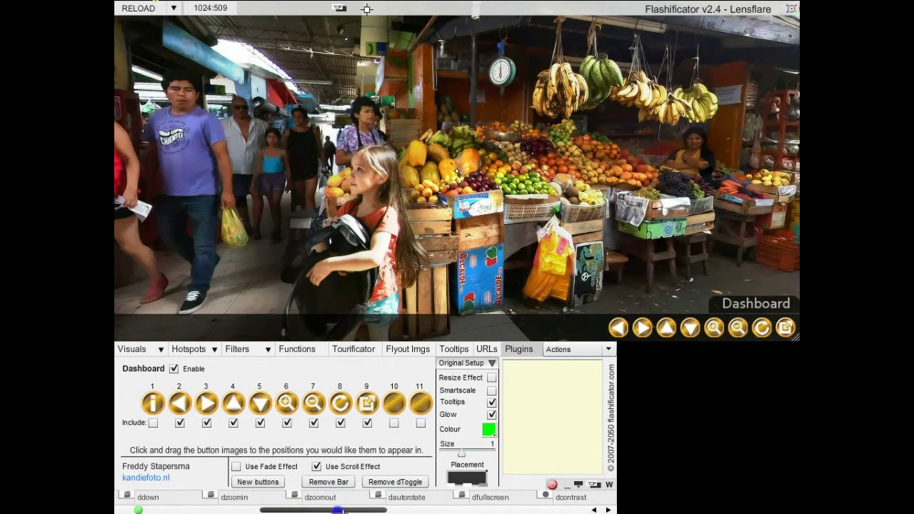
click(462, 497)
click(379, 494)
click(210, 497)
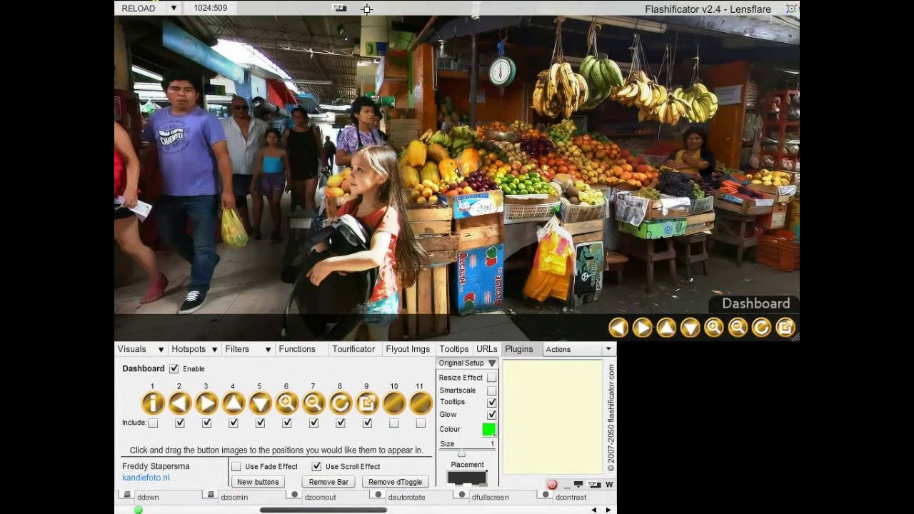
- Switch the status markers of the ddown, dup, dright, dleft and dinfobutton hotspots to the round state
drag(294, 511, 243, 510)
click(304, 493)
click(390, 495)
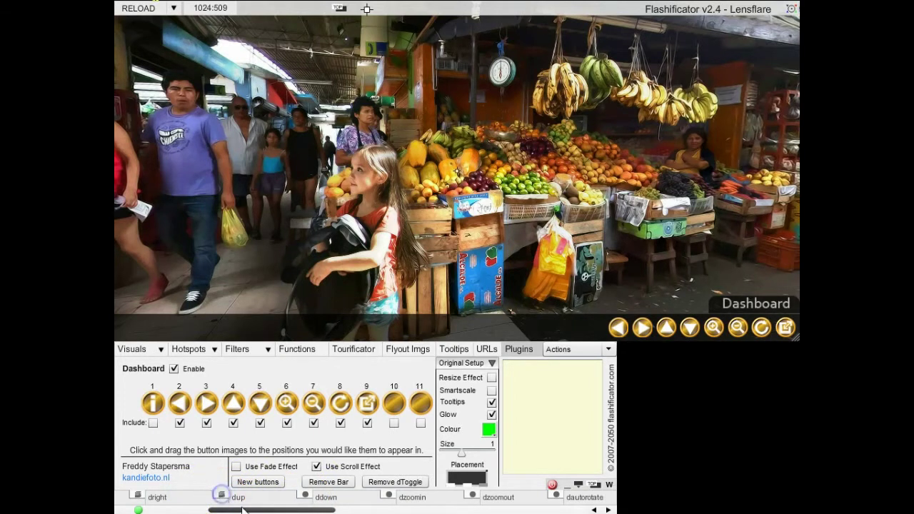
drag(242, 511, 196, 511)
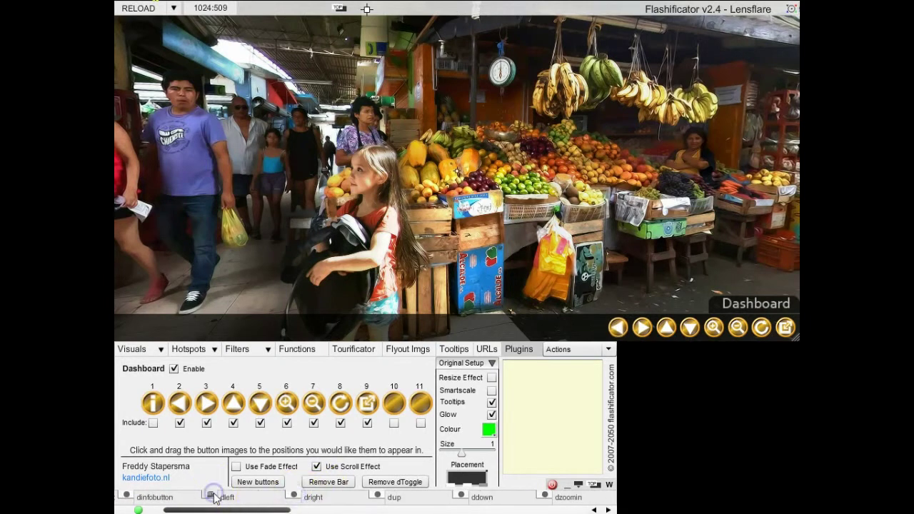
drag(200, 511, 181, 510)
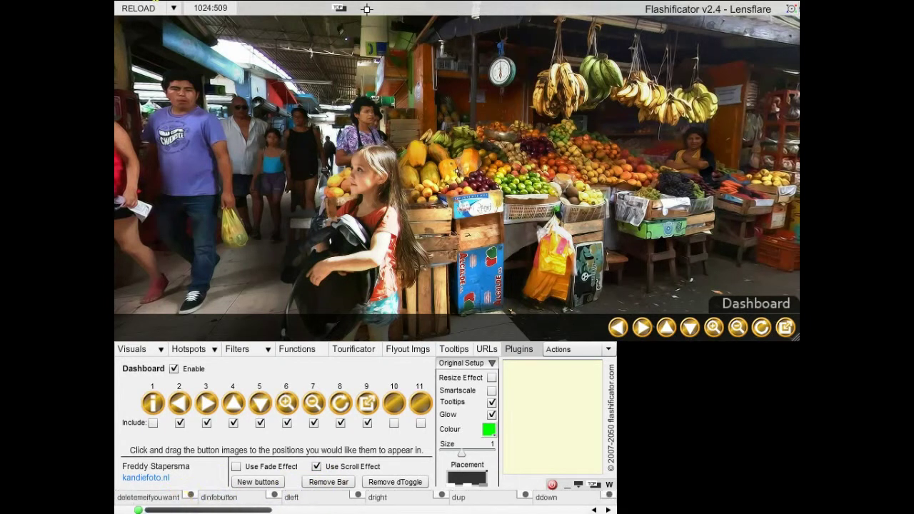